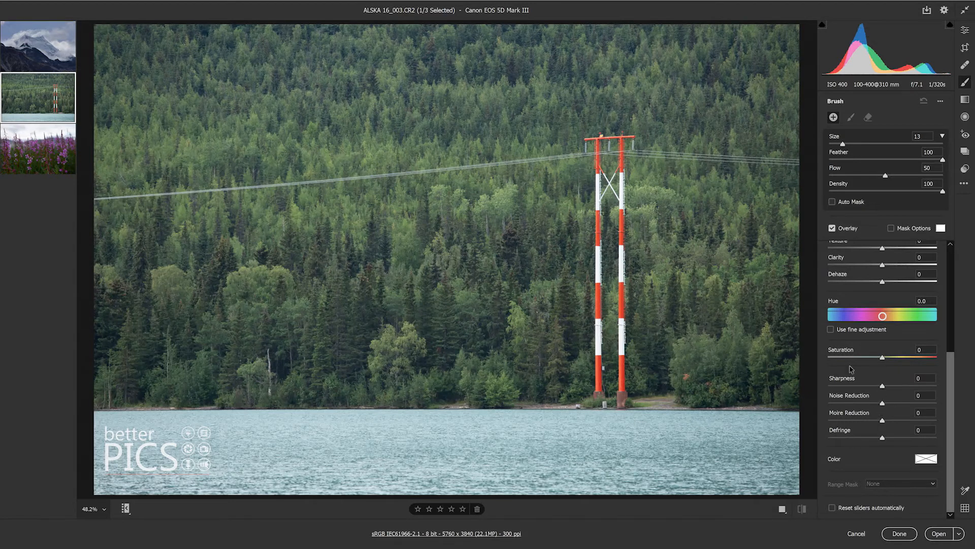
Turn on the mask display and brush a mask over the full height of the red-and-white tower
left_click(891, 229)
left_click(593, 147)
mouse_move(593, 146)
left_mouse_down()
mouse_move(605, 400)
mouse_move(621, 409)
mouse_move(633, 343)
mouse_move(620, 143)
mouse_move(607, 172)
mouse_move(594, 409)
left_mouse_up()
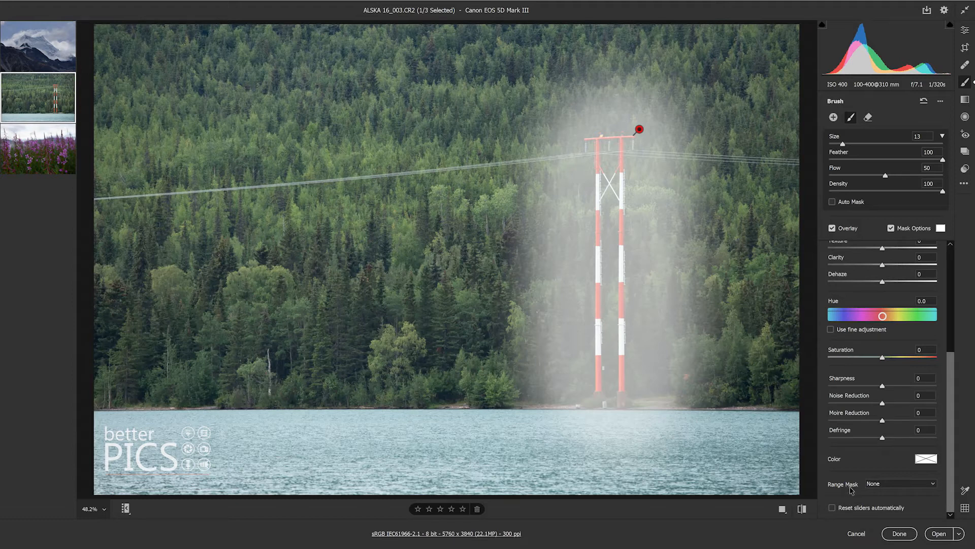
Restrict the brush mask with a Color range mask sampled from the tower's red paint
left_click(907, 486)
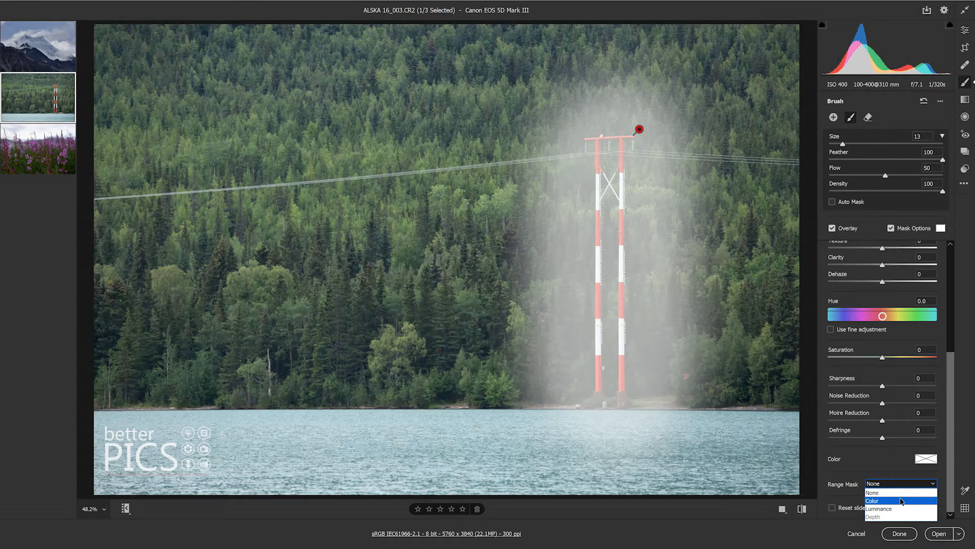
left_click(901, 501)
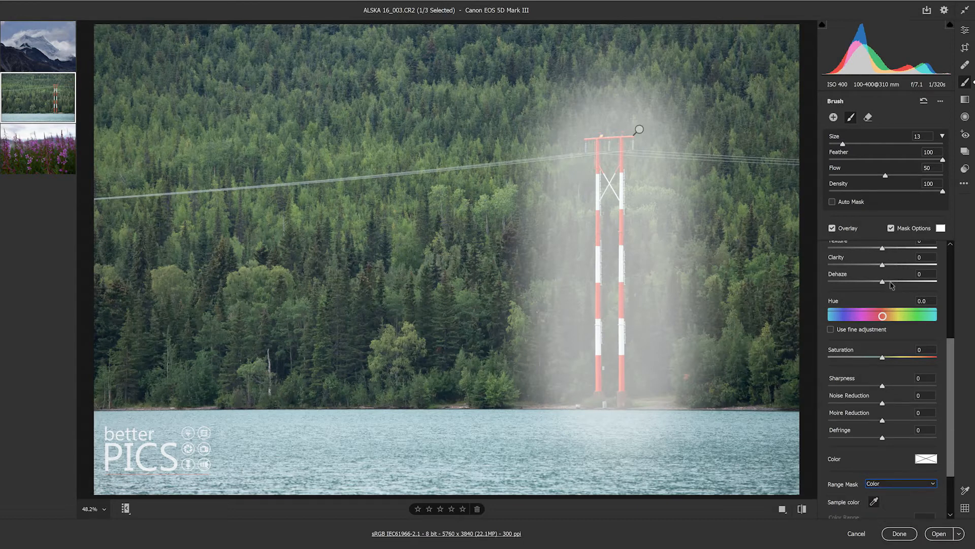
left_click(873, 503)
left_click(624, 360)
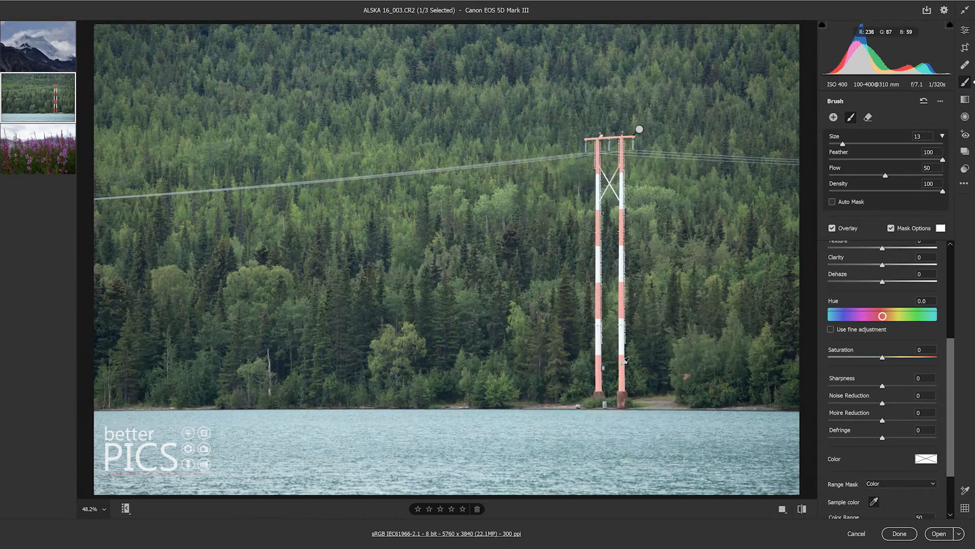
Check the tower mask by toggling its display off and on, leaving it hidden
left_click(892, 229)
left_click(892, 228)
left_click(896, 227)
left_click(897, 227)
left_click(896, 228)
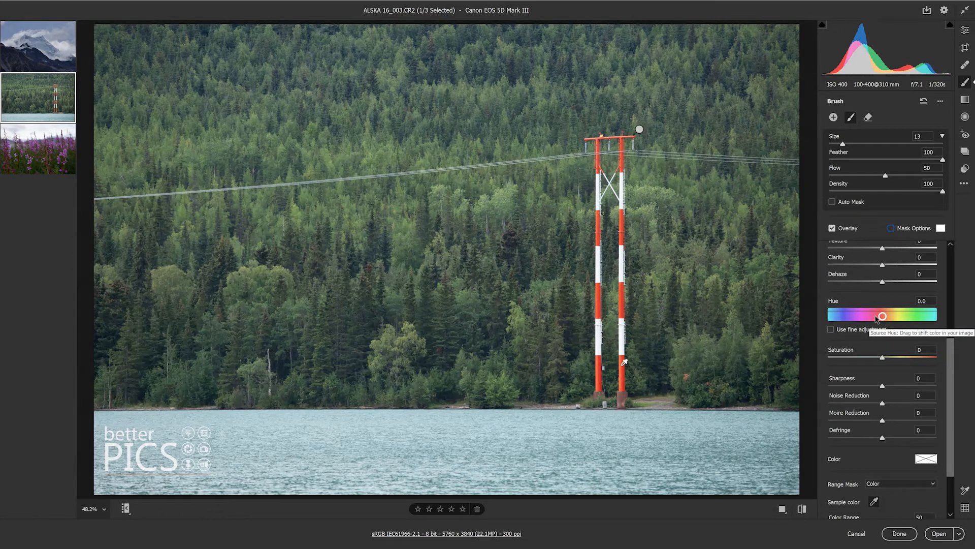
Try shifting the masked tower's hue to blue at -137.9 and to pink
left_click_drag(882, 317, 842, 319)
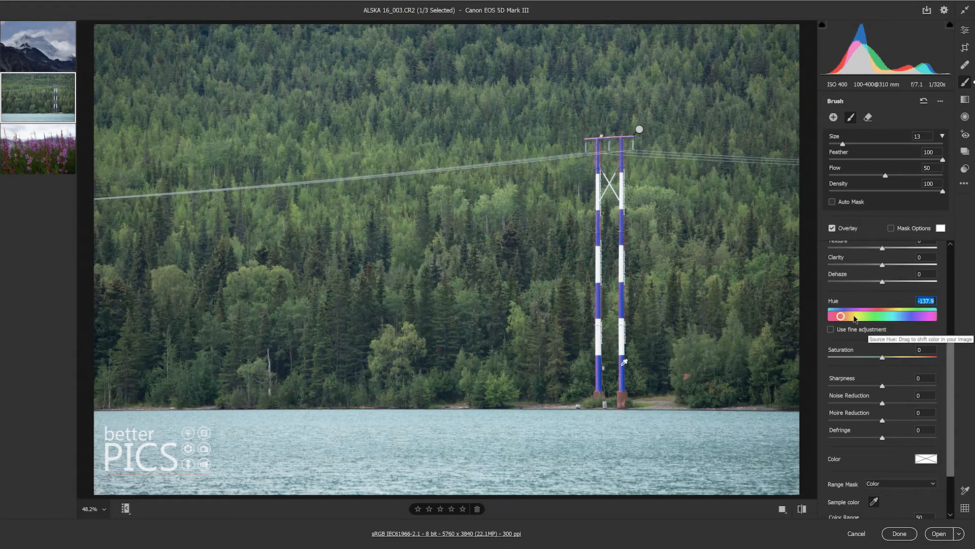
mouse_move(850, 318)
left_mouse_down()
mouse_move(921, 317)
mouse_move(867, 317)
left_mouse_up()
Test a color range of 28 with a purple hue on the tower, and set the range to 71
left_click_drag(956, 403, 955, 425)
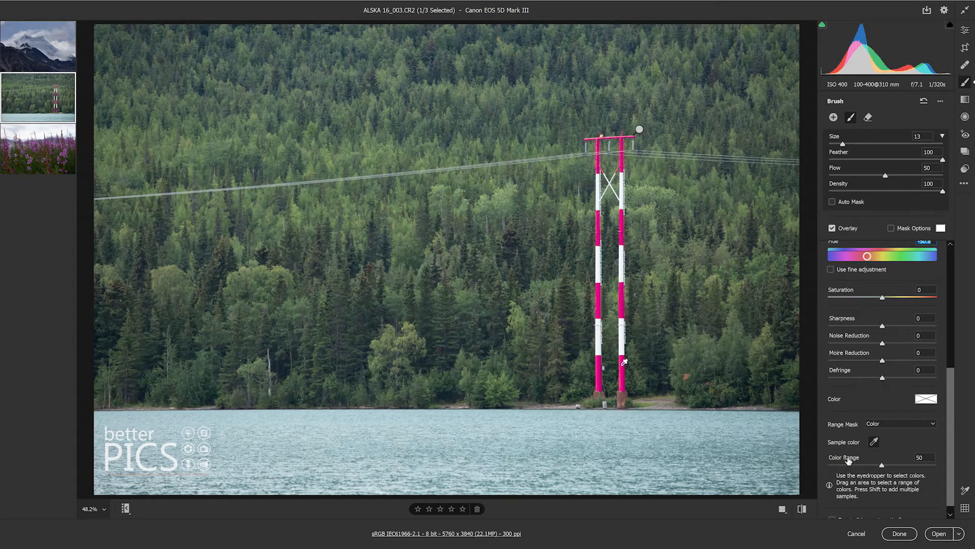
mouse_move(884, 469)
left_mouse_down()
mouse_move(905, 468)
mouse_move(860, 466)
left_mouse_up()
left_click_drag(867, 257, 843, 256)
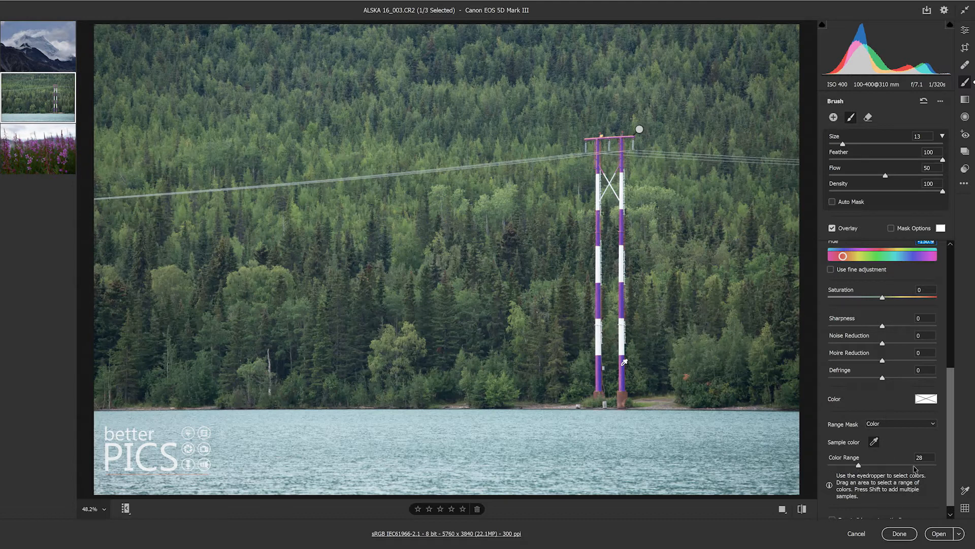
mouse_move(858, 465)
left_mouse_down()
mouse_move(903, 467)
mouse_move(828, 473)
mouse_move(917, 475)
mouse_move(907, 468)
left_mouse_up()
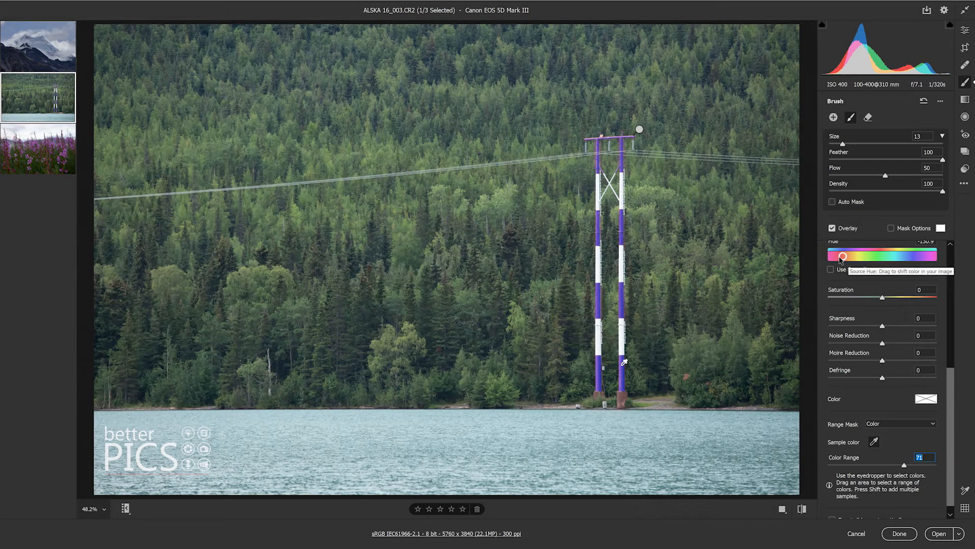
Try several hues on the masked tower, including pink, magenta and red, and finish with green
left_click_drag(844, 259, 898, 263)
left_click_drag(895, 258, 867, 257)
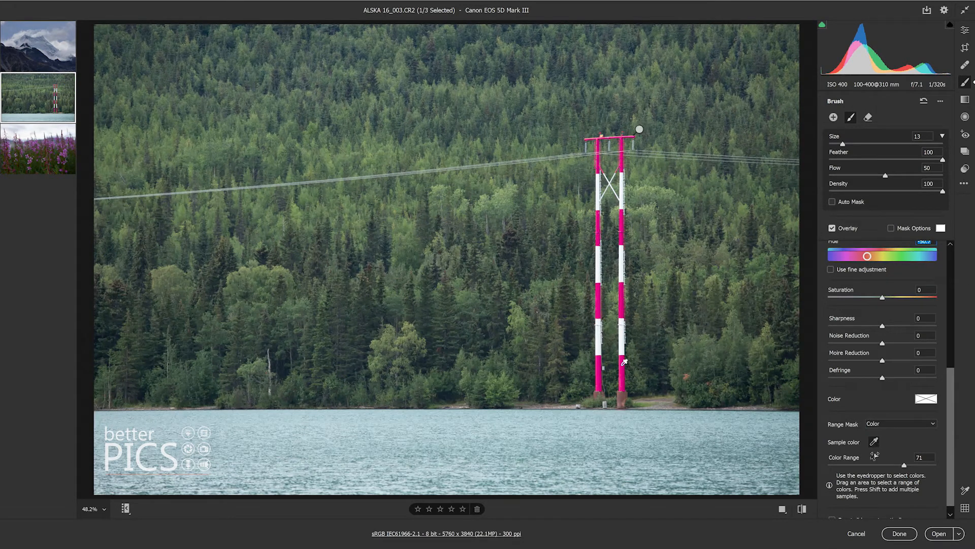
left_click_drag(867, 256, 862, 256)
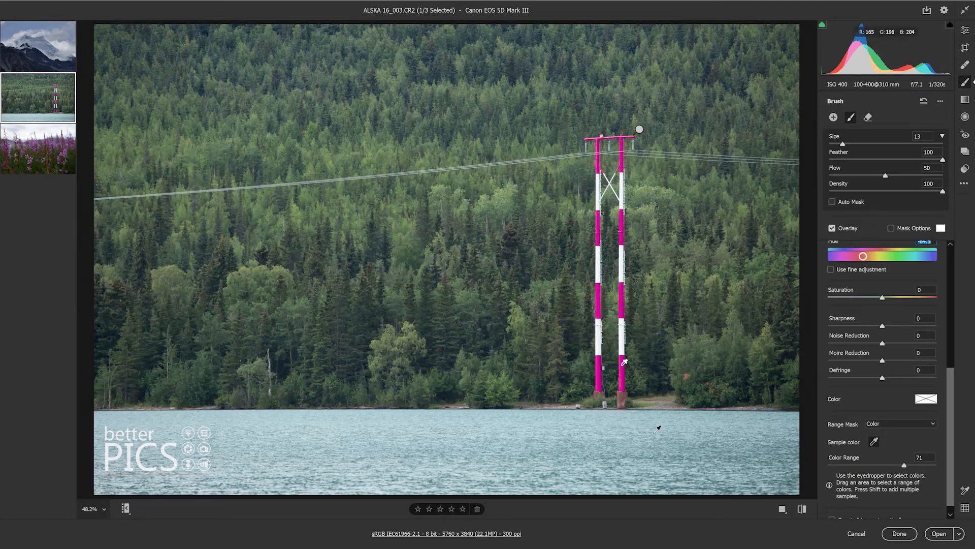
mouse_move(863, 256)
left_mouse_down()
mouse_move(892, 257)
mouse_move(875, 256)
left_mouse_up()
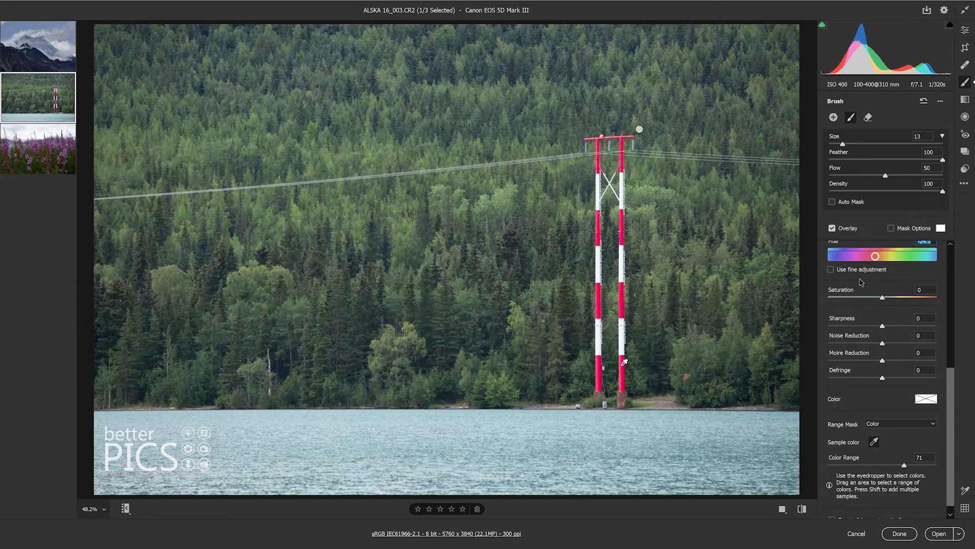
left_click_drag(875, 257, 914, 257)
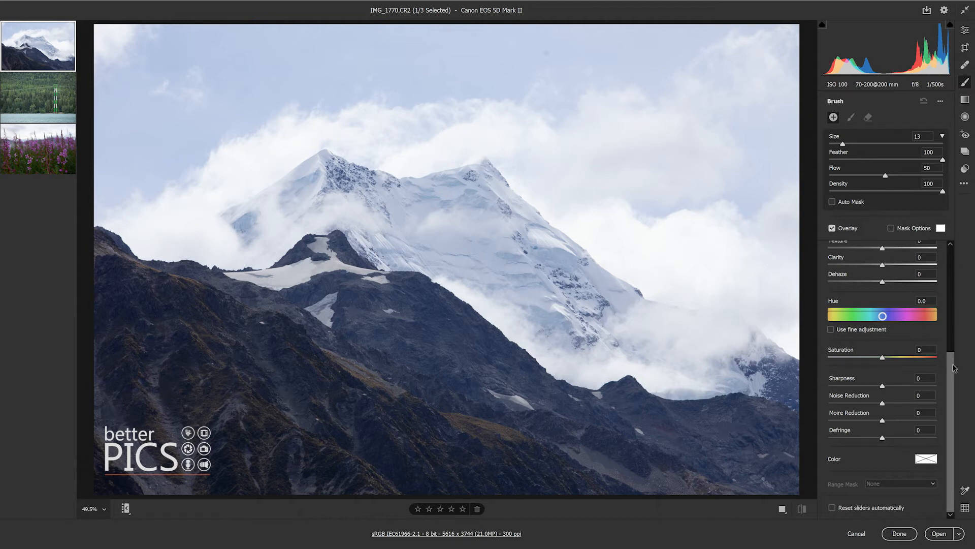
For the mountain photo's brush, set the exposure to -1.50 and the highlights to -34
scroll(953, 366, "up", 5)
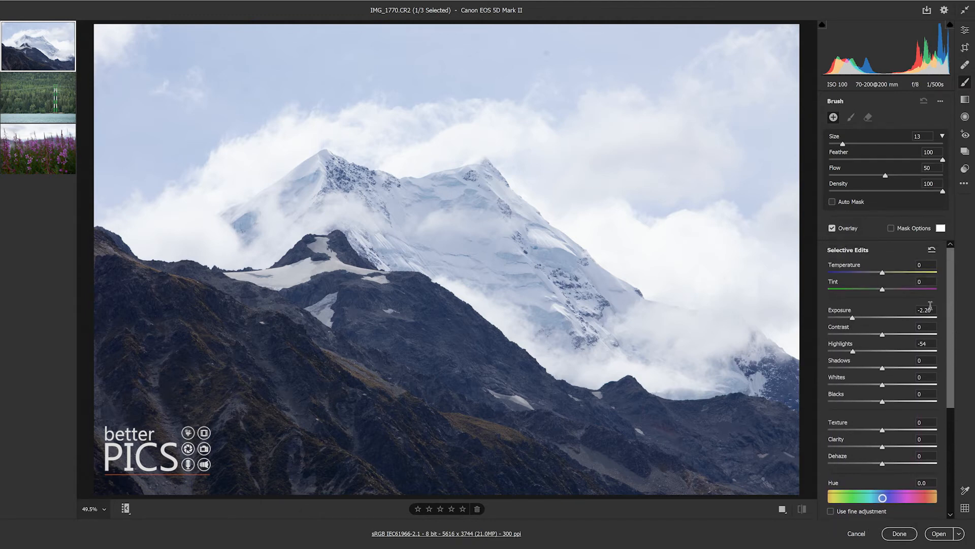
left_click(869, 317)
left_click(861, 351)
left_click_drag(862, 319, 866, 353)
left_click(864, 318)
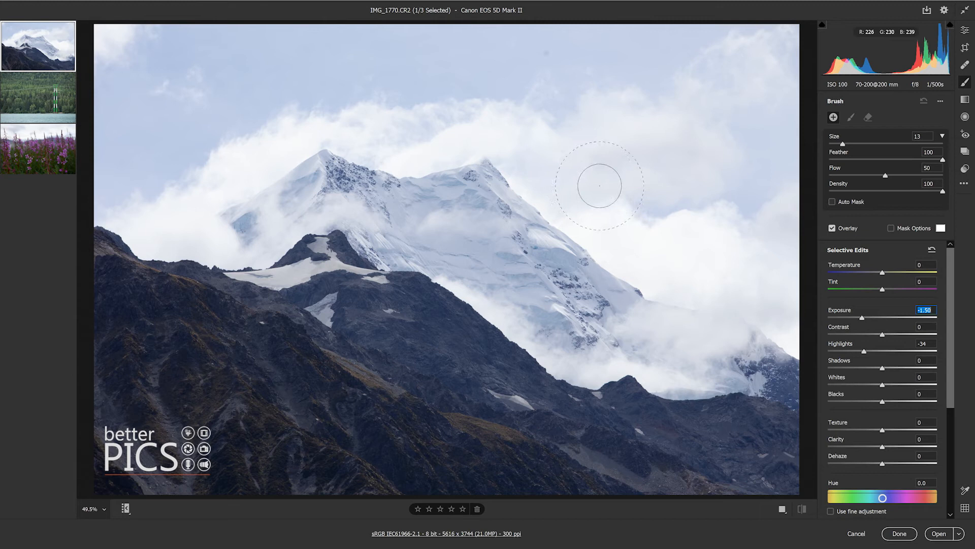
Enlarge the brush to size 23 and paint the darkening adjustment over the mountain photo
mouse_move(954, 263)
left_mouse_down()
mouse_move(949, 378)
mouse_move(949, 330)
left_mouse_up()
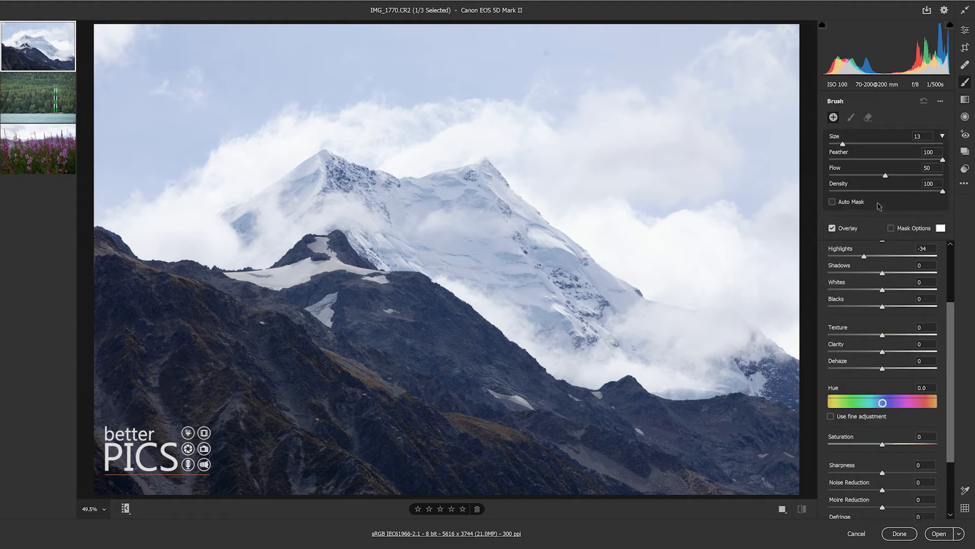
left_click(853, 145)
mouse_move(792, 41)
left_mouse_down()
mouse_move(613, 55)
mouse_move(218, 43)
mouse_move(127, 112)
mouse_move(505, 135)
mouse_move(867, 199)
mouse_move(535, 269)
mouse_move(170, 231)
mouse_move(213, 330)
mouse_move(742, 403)
mouse_move(878, 317)
mouse_move(866, 84)
mouse_move(574, 6)
mouse_move(82, 154)
mouse_move(490, 324)
mouse_move(870, 249)
mouse_move(541, 39)
mouse_move(503, 88)
left_mouse_up()
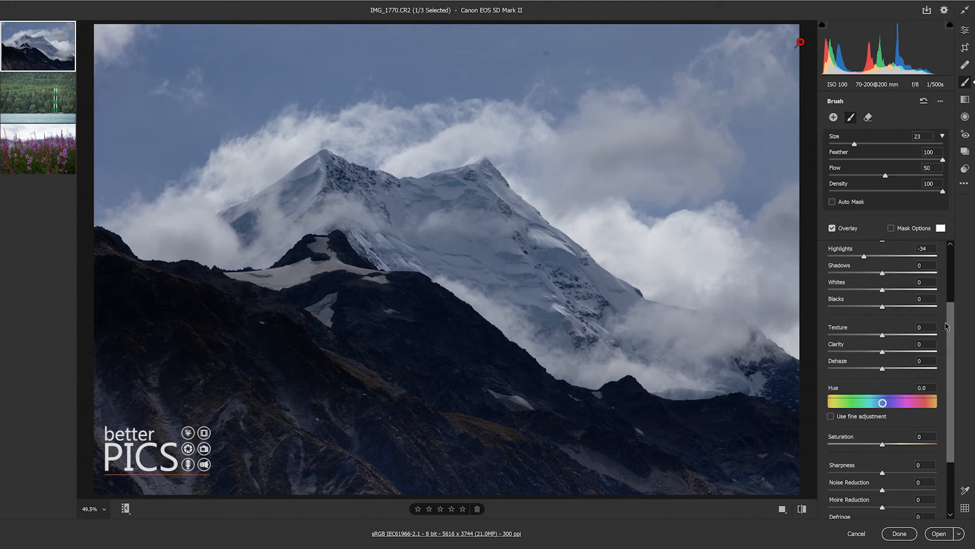
Apply a Luminance range mask to the brushed adjustment on the mountain photo
left_click_drag(951, 341, 960, 419)
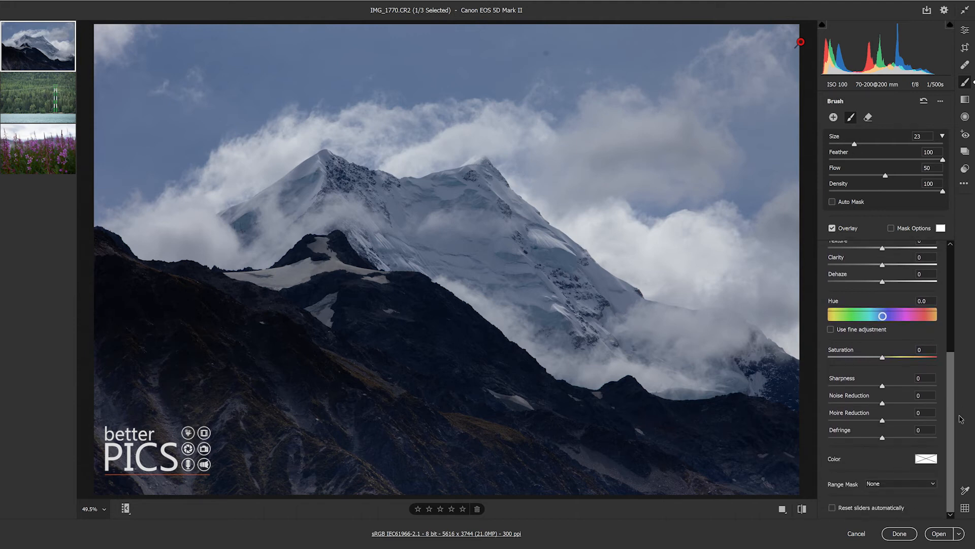
left_click(887, 483)
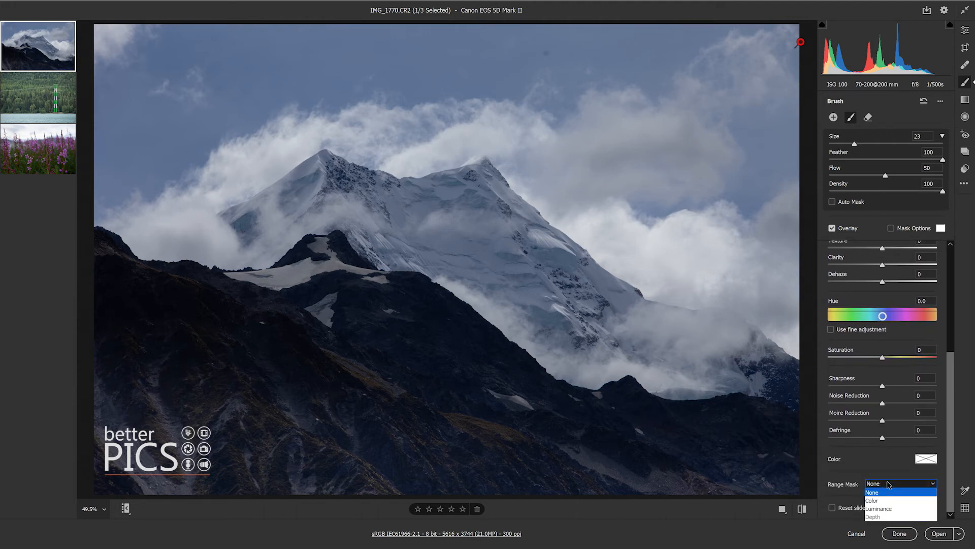
left_click(886, 509)
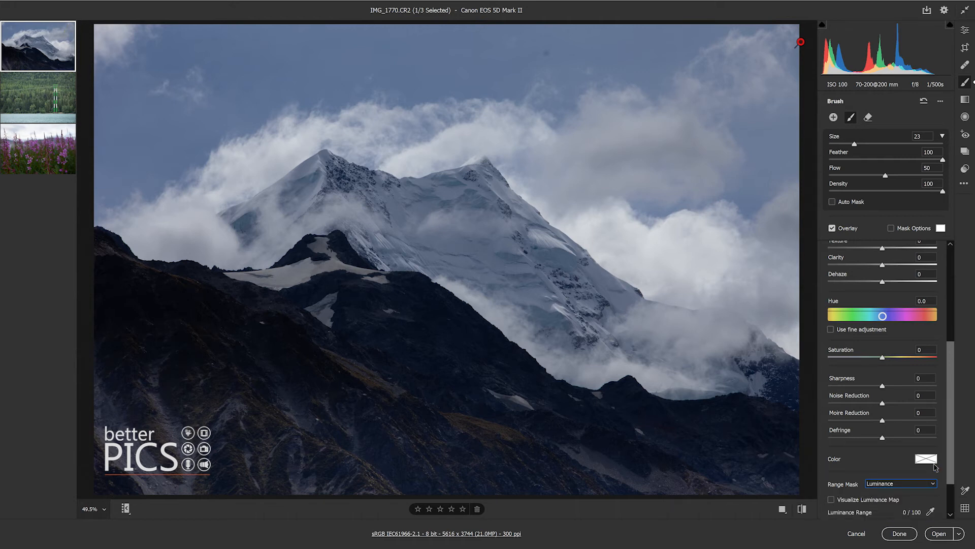
left_click_drag(949, 423, 953, 449)
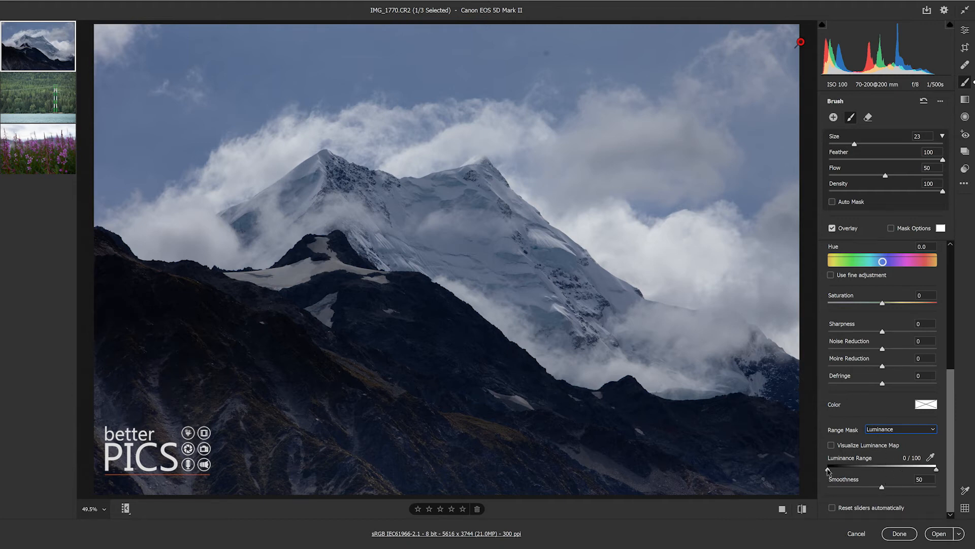
Raise the lower luminance limit to 34, test an upper limit of 55, and reset the upper limit to 100
mouse_move(830, 470)
left_mouse_down()
mouse_move(874, 463)
mouse_move(864, 469)
left_mouse_up()
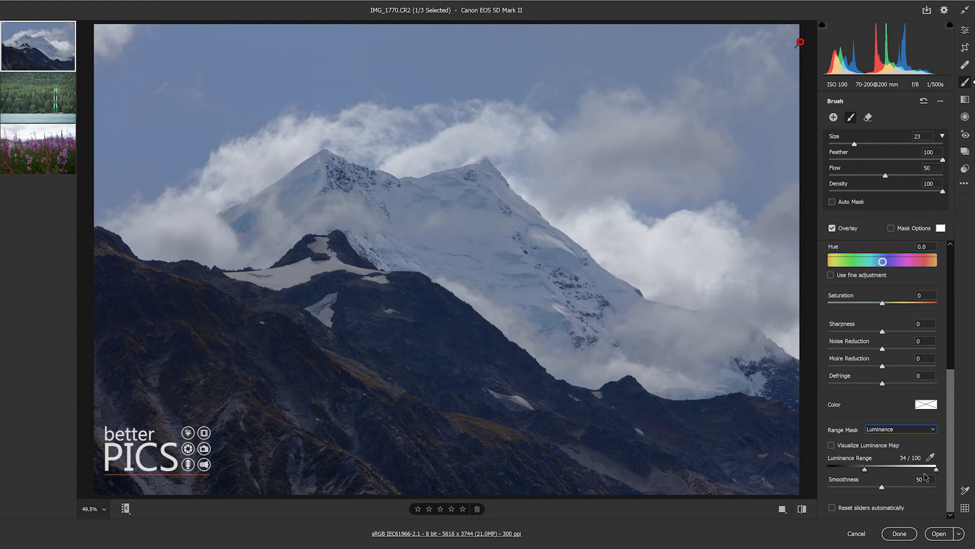
left_click_drag(937, 468, 890, 468)
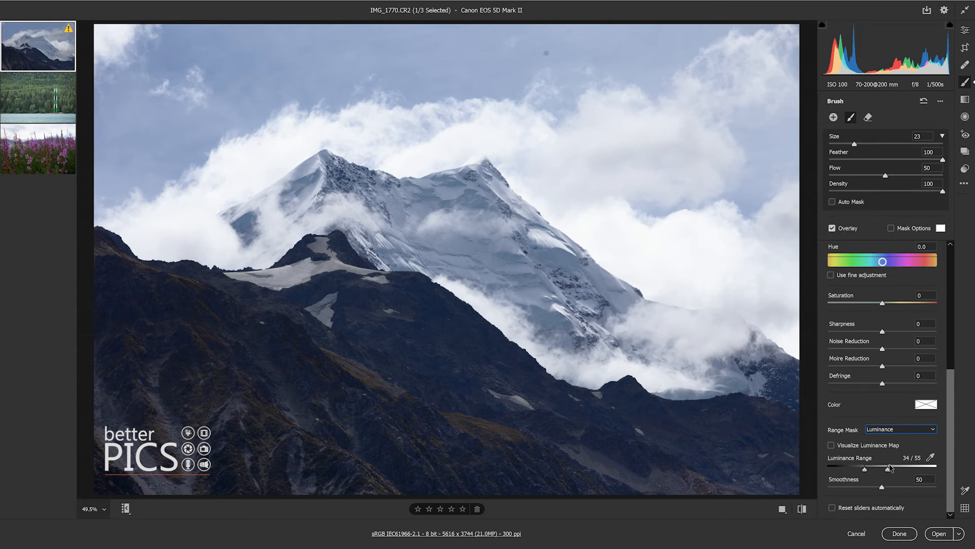
double_click(890, 468)
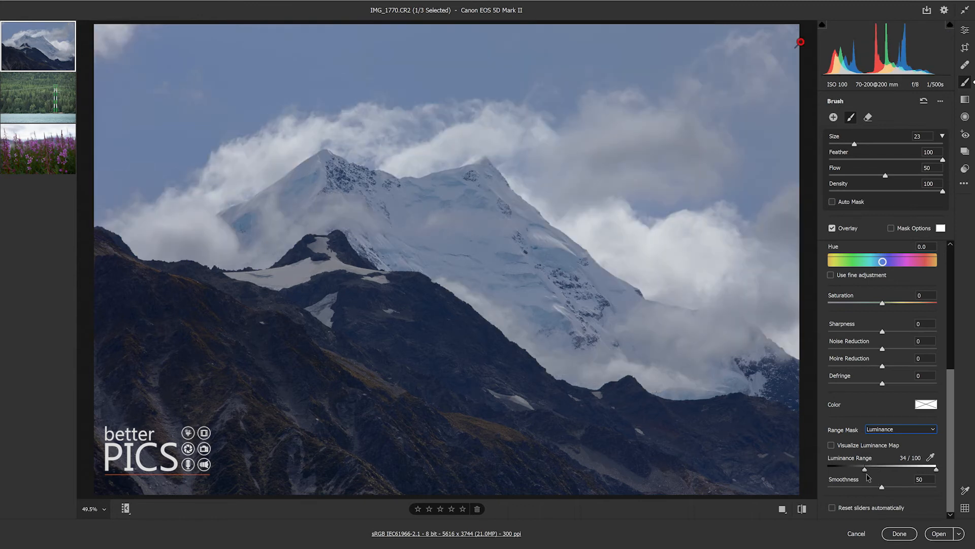
Set the luminance mask's smoothness to 71 and its lower limit to 39
mouse_move(865, 469)
left_mouse_down()
mouse_move(886, 488)
mouse_move(904, 488)
left_mouse_up()
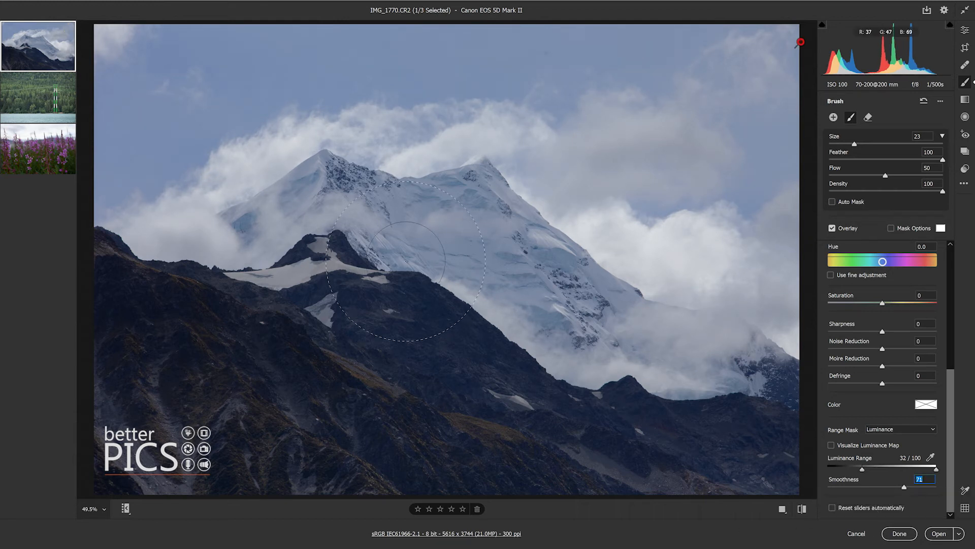
left_click_drag(861, 471, 869, 472)
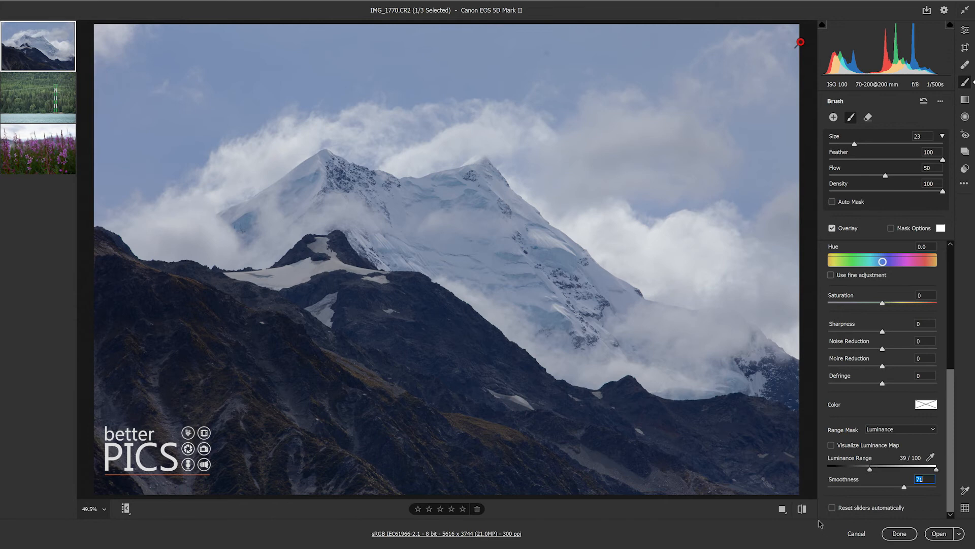
In a side-by-side before/after view, set the lower luminance limit to 34 and the exposure to -1.77
left_click(783, 508)
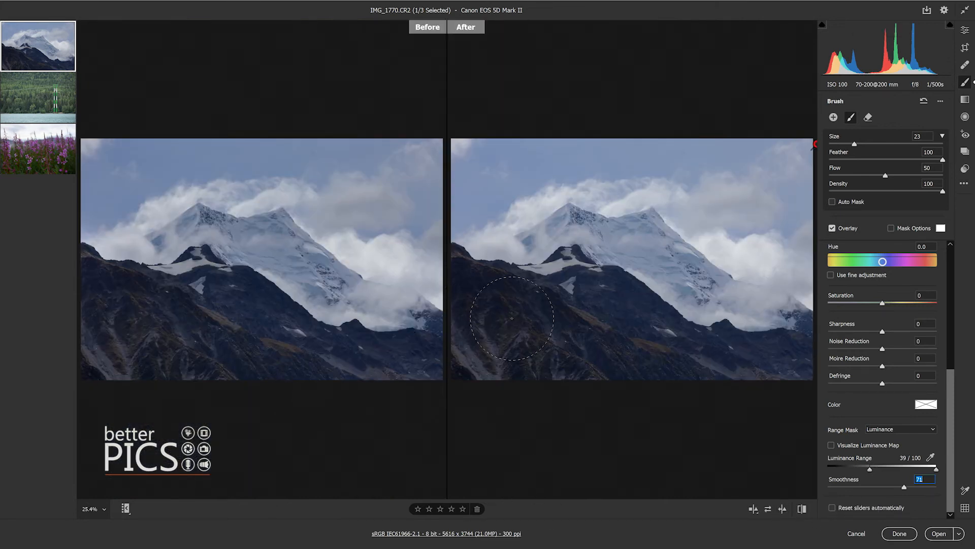
left_click_drag(871, 472, 865, 470)
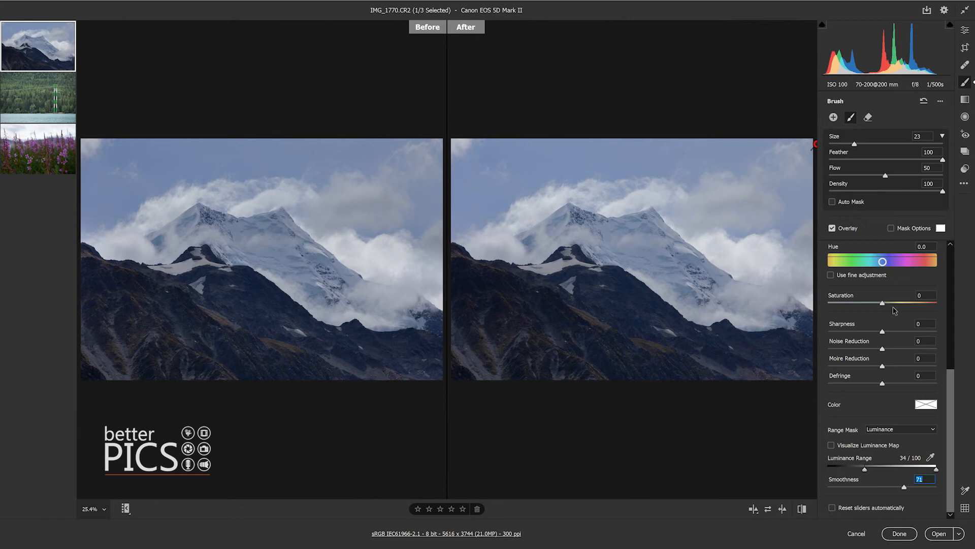
scroll(882, 317, "up", 5)
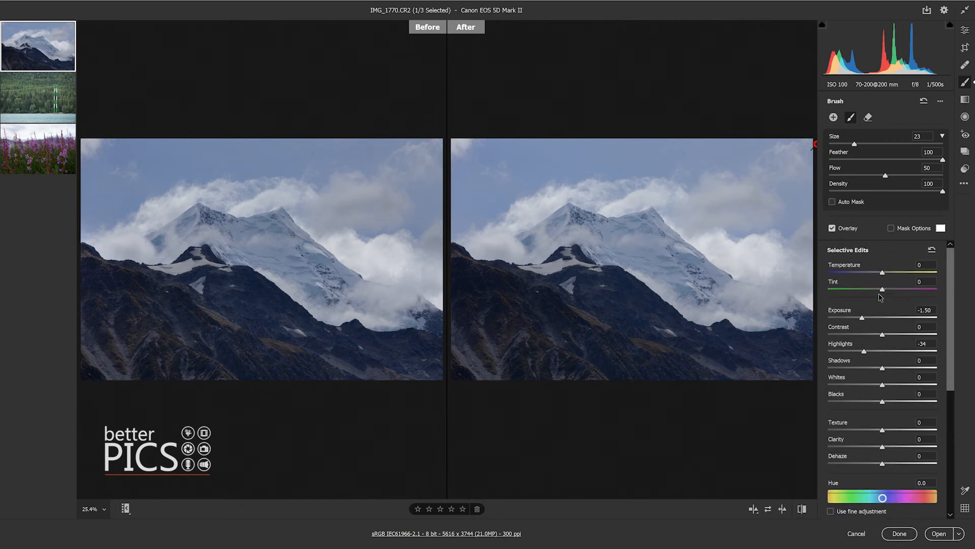
left_click_drag(866, 314, 863, 313)
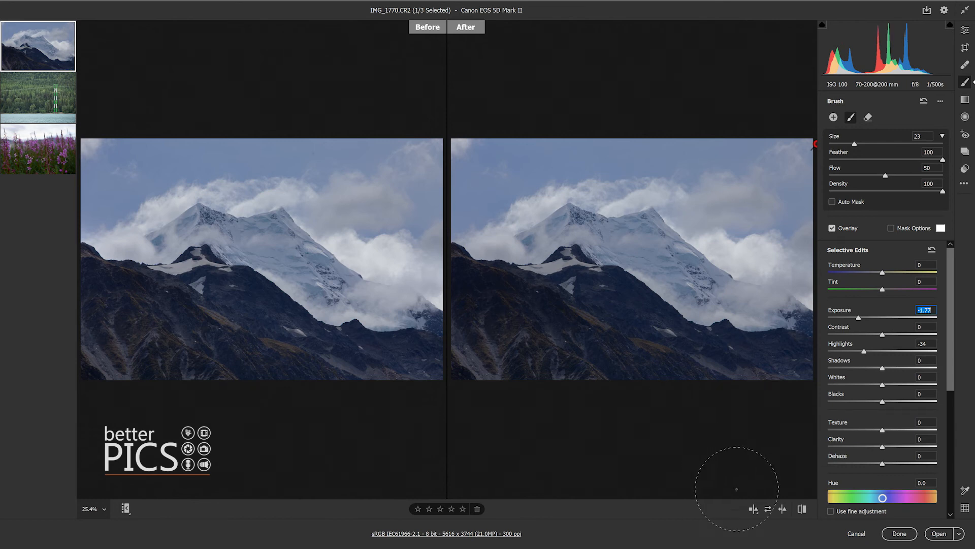
Cycle through the before/after preview layouts to compare the mountain edit
left_click(753, 509)
left_click(753, 508)
left_click(753, 509)
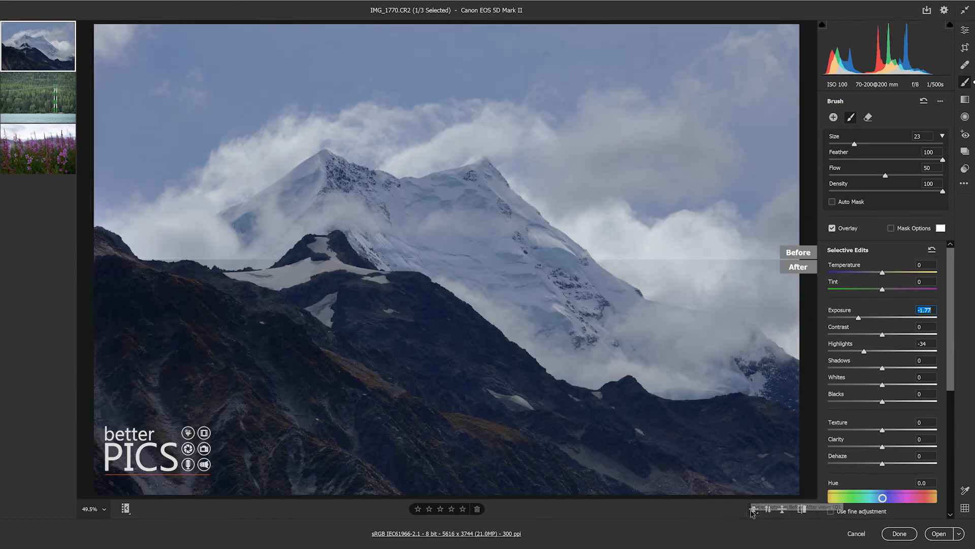
Open the pink flower photo RSSA 16_005.CR2 and add a graduated filter from its top edge down past the middle
left_click(44, 151)
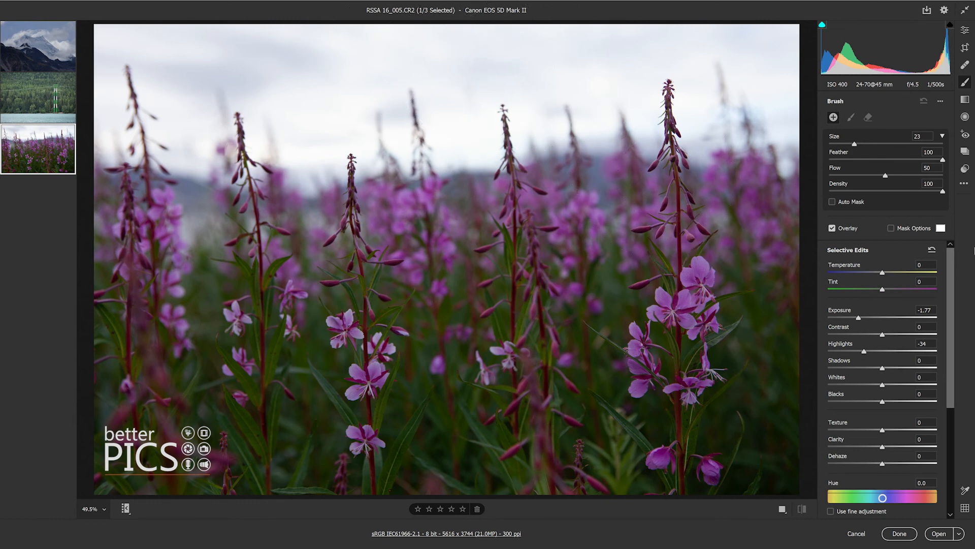
left_click(965, 100)
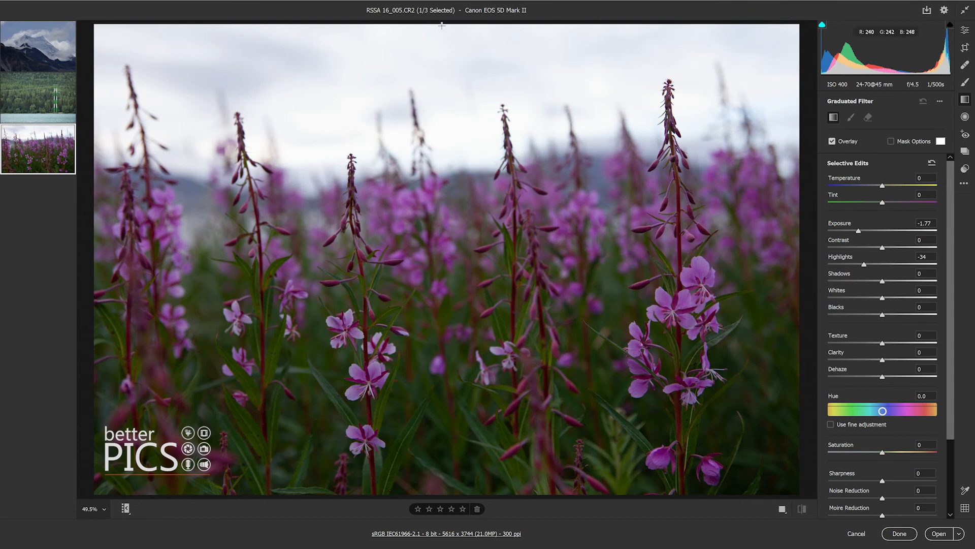
left_click_drag(441, 25, 438, 337)
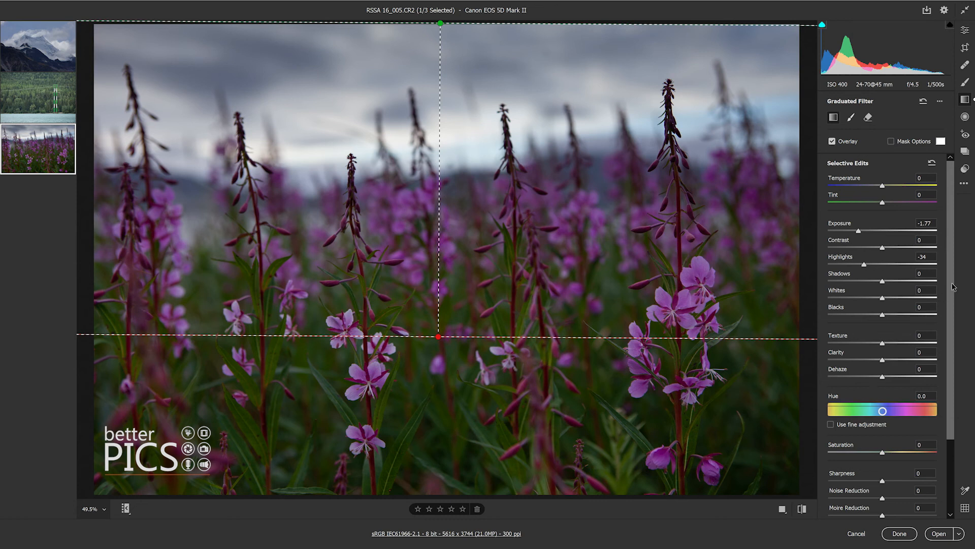
Apply a luminance range mask to the graduated filter, with a lower luminance limit of 58 and a smoothness of 66
scroll(938, 335, "down", 2)
scroll(938, 336, "down", 2)
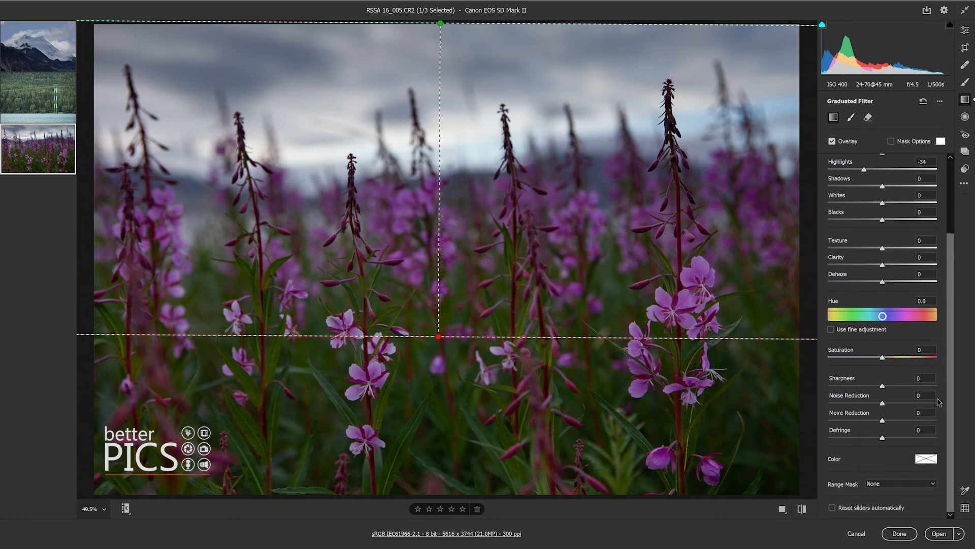
left_click(894, 485)
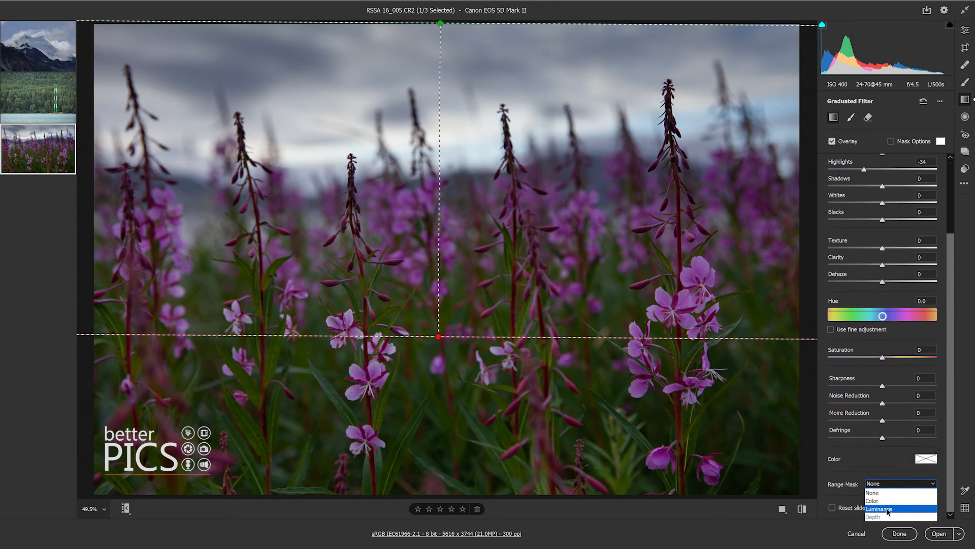
left_click(888, 510)
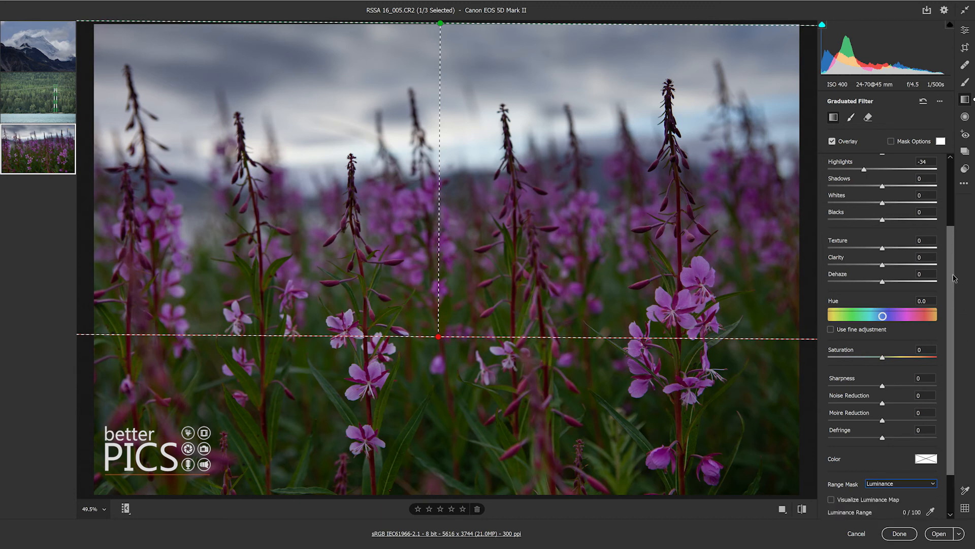
scroll(954, 277, "down", 2)
left_click_drag(832, 470, 890, 470)
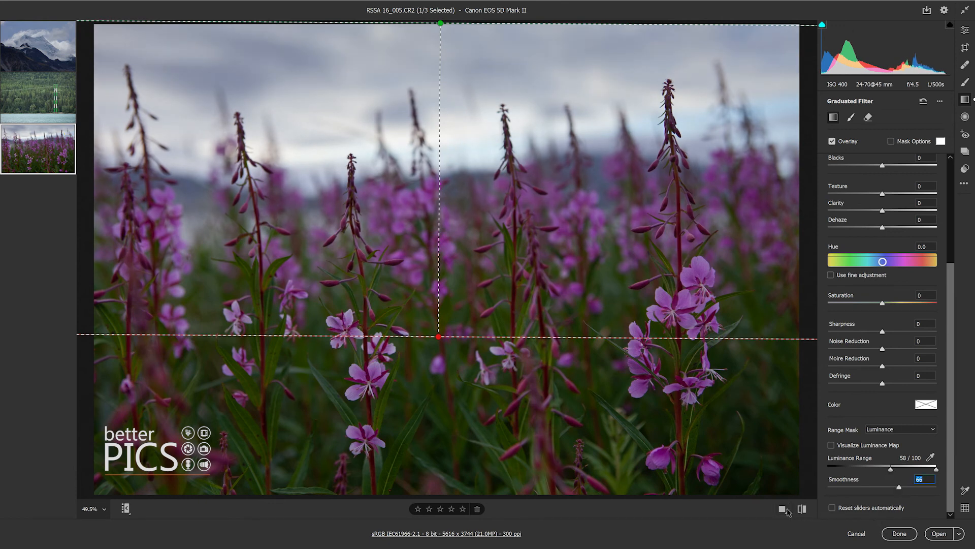
Cycle through the before/after preview layouts to compare the pink flower edit, and return to the global edit settings
left_click(783, 509)
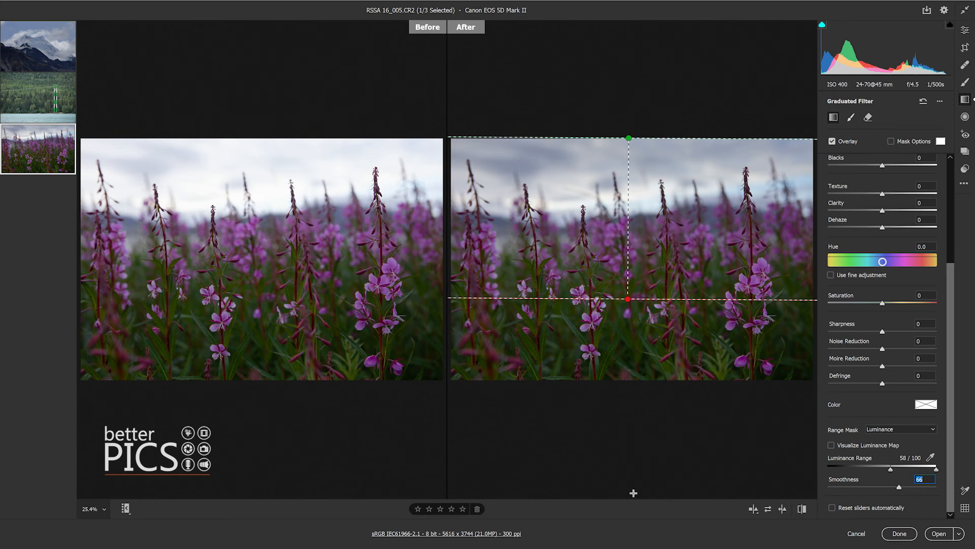
left_click(754, 509)
left_click(754, 508)
left_click(754, 509)
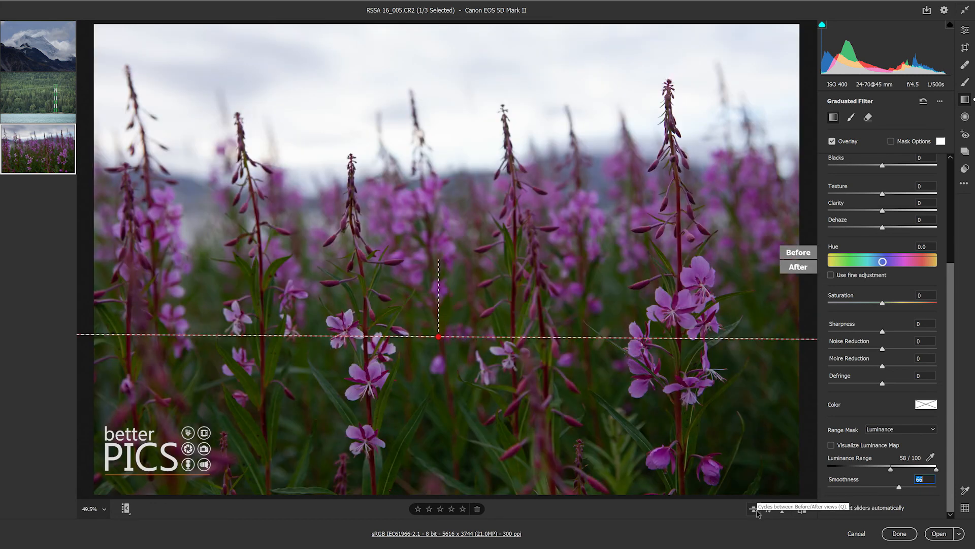
left_click(754, 509)
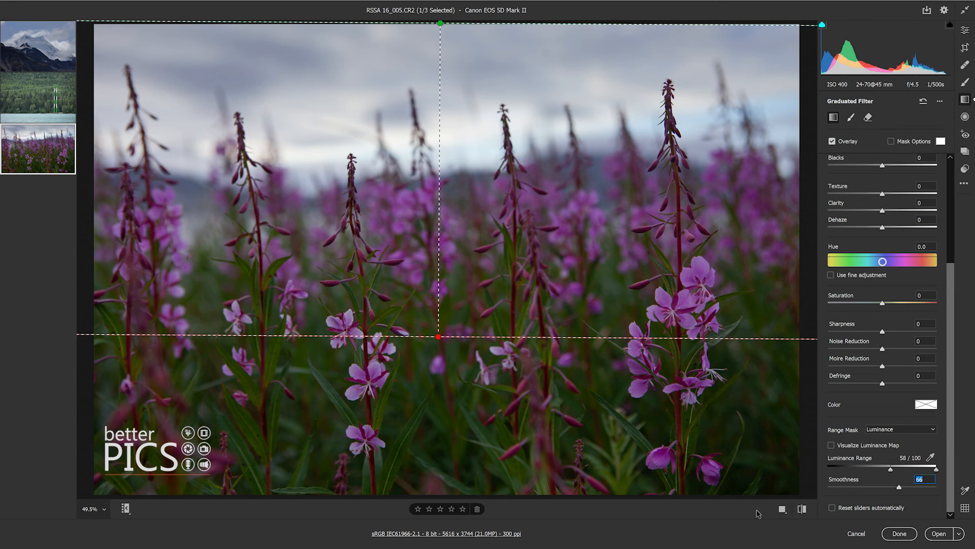
left_click(966, 31)
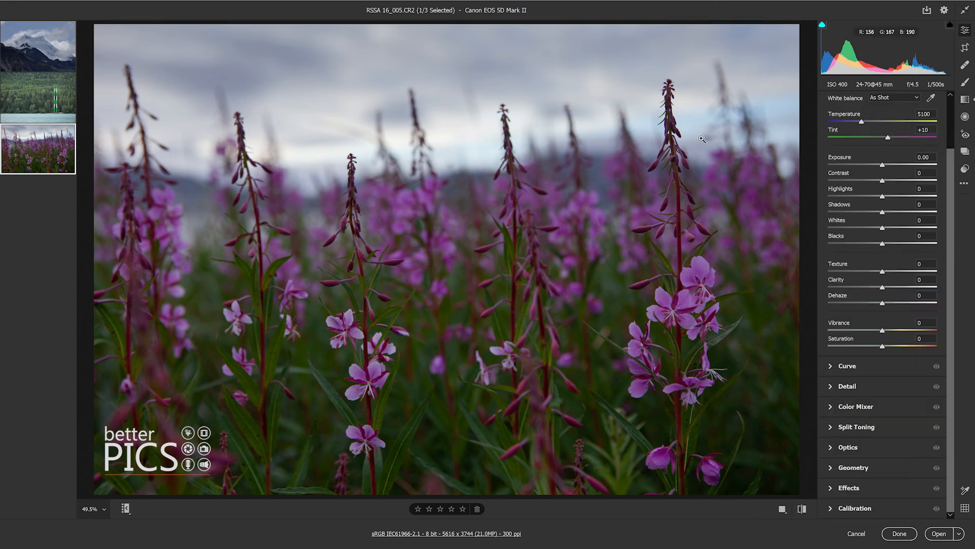